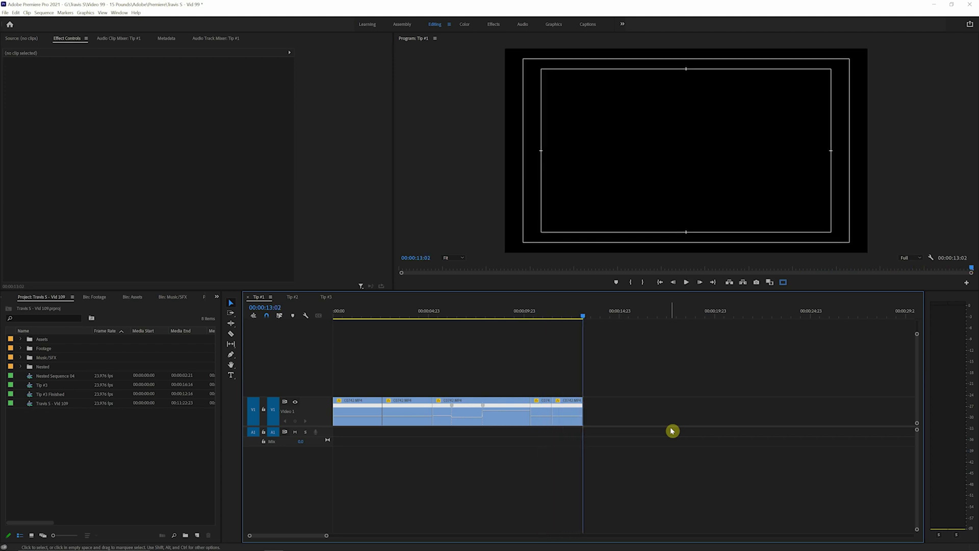
- Nest all clips of the Tip #1 sequence into one nested sequence, accepting the default name
key("Home")
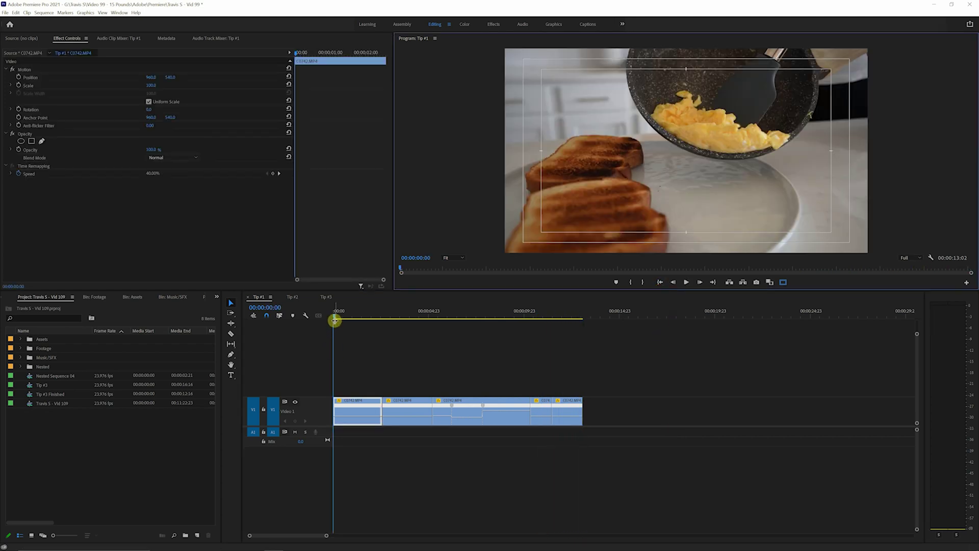
mouse_move(340, 316)
left_mouse_down()
mouse_move(369, 321)
mouse_move(330, 327)
left_mouse_up()
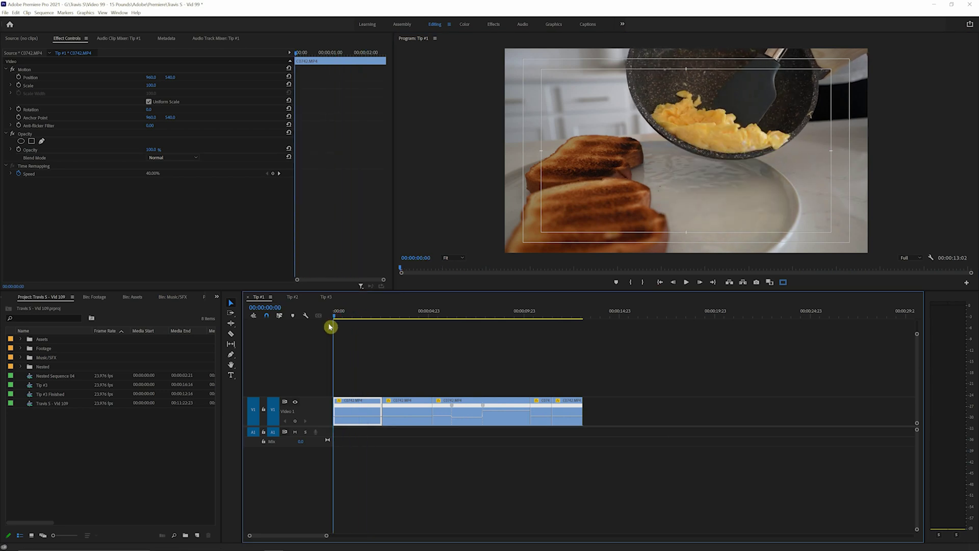
left_click_drag(609, 369, 352, 406)
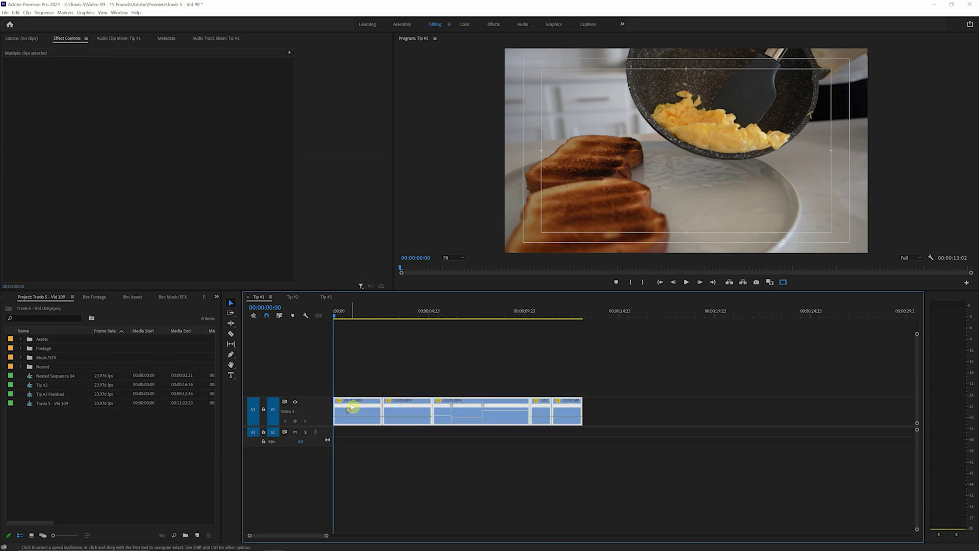
right_click(352, 406)
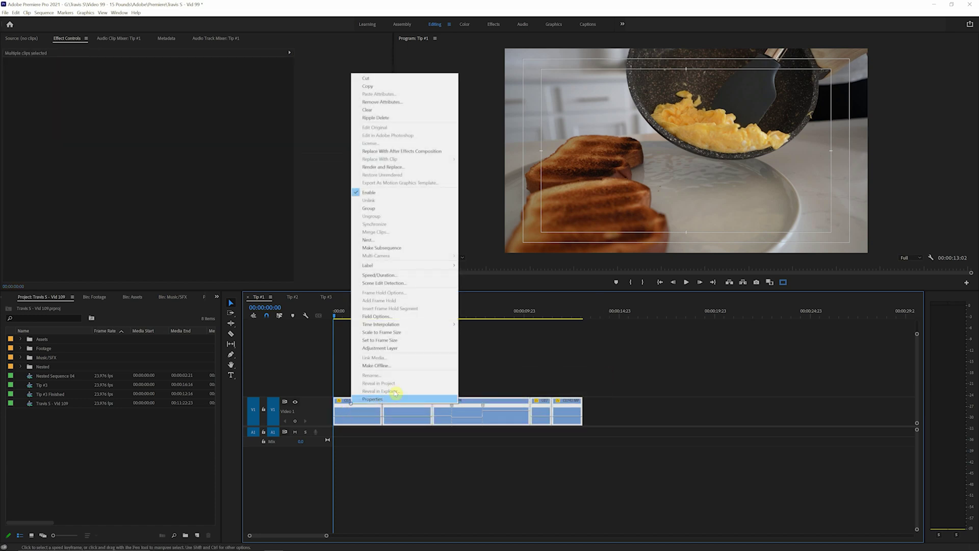
left_click(367, 239)
left_click(479, 287)
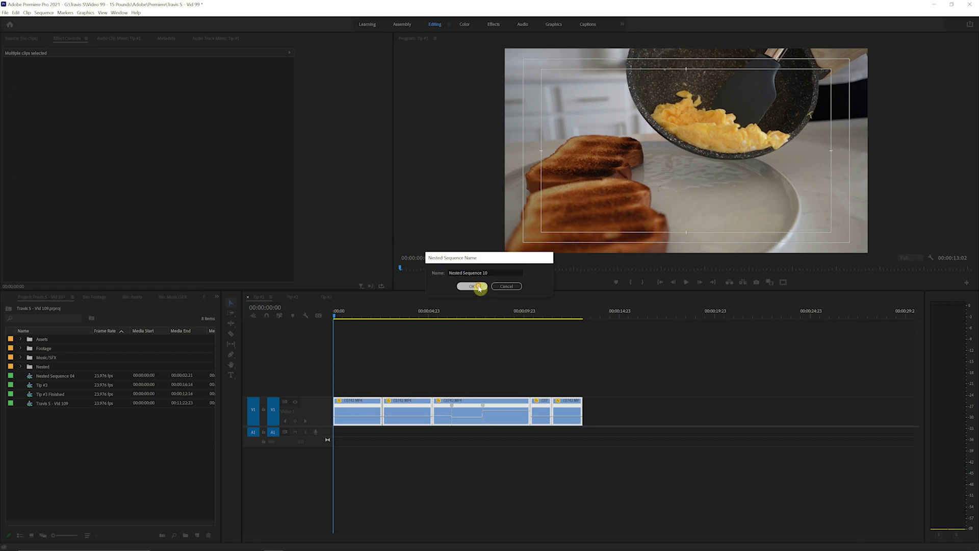
- At the nested clip's start, enable position and scale keyframes, set scale to 140 and reframe to position about 1059, 667
left_click_drag(344, 318, 327, 329)
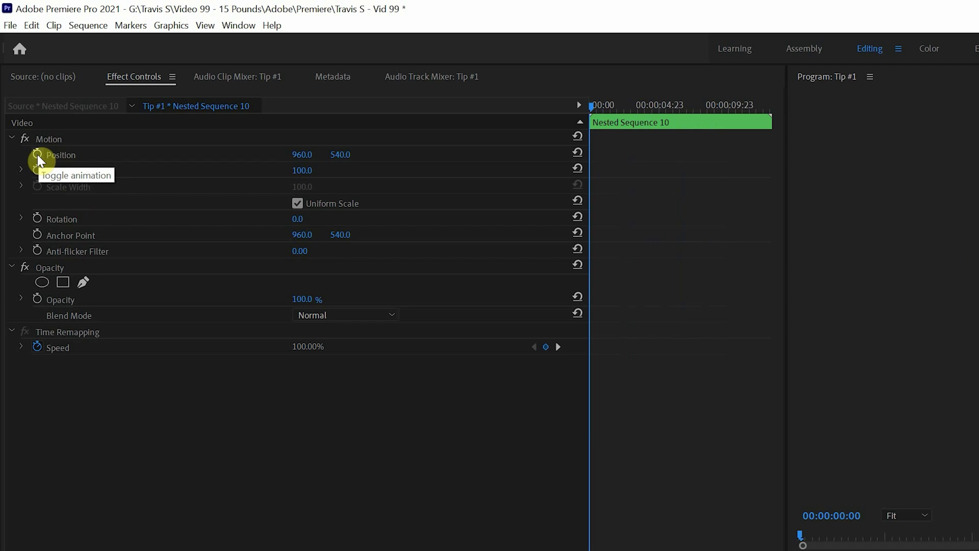
left_click(38, 155)
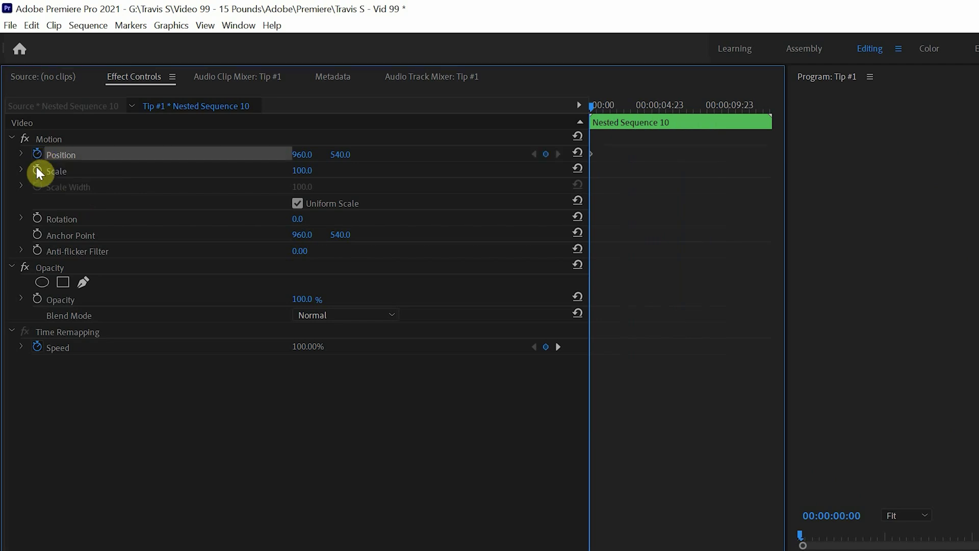
left_click(36, 171)
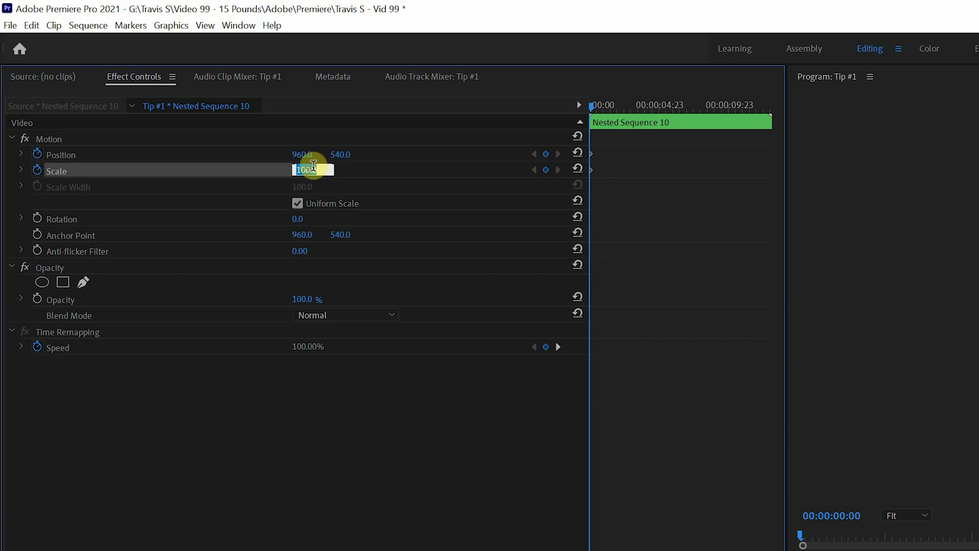
type("140")
key("Return")
left_click(91, 140)
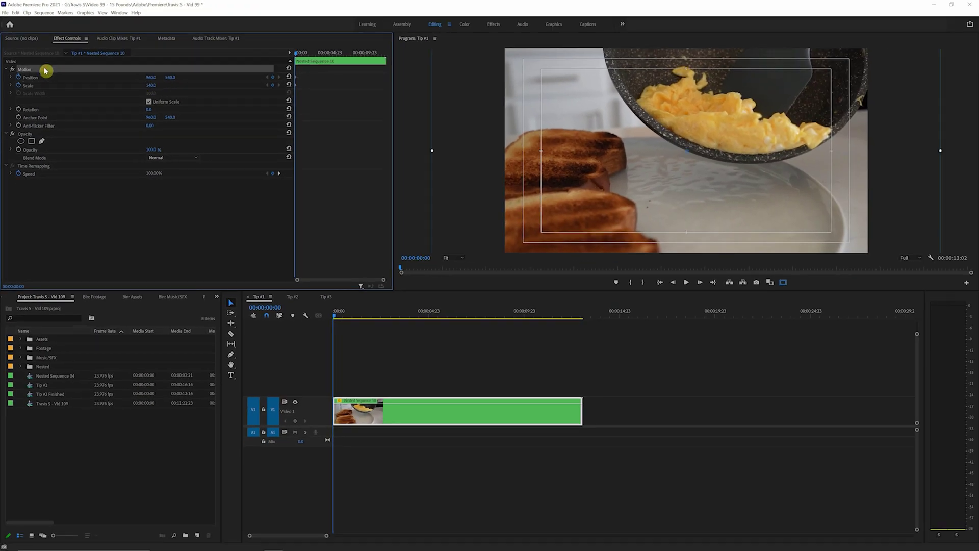
left_click_drag(659, 134, 668, 159)
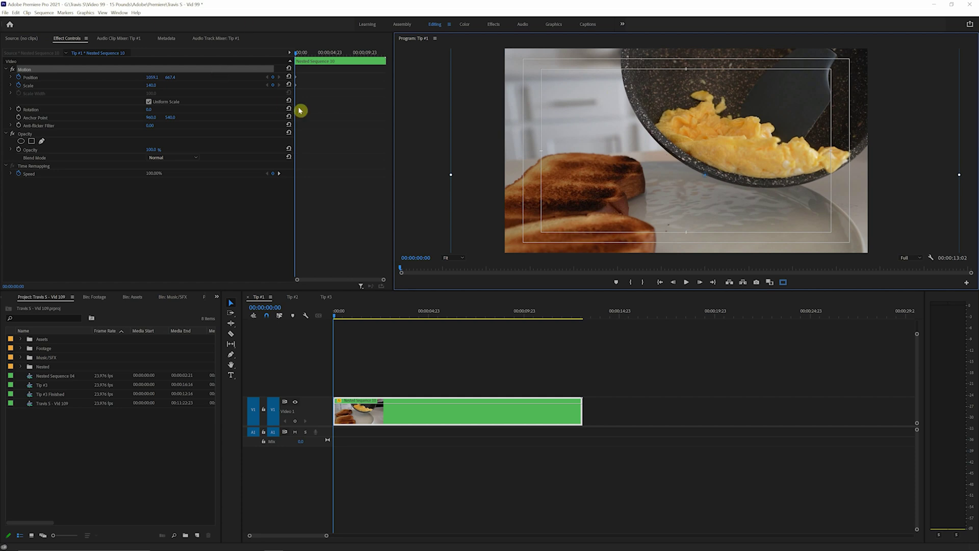
- Near the nested clip's end, keyframe scale 100 and position 960, 540, and move both keyframes to the clip's last frame
left_click(295, 54)
left_click_drag(303, 54, 382, 64)
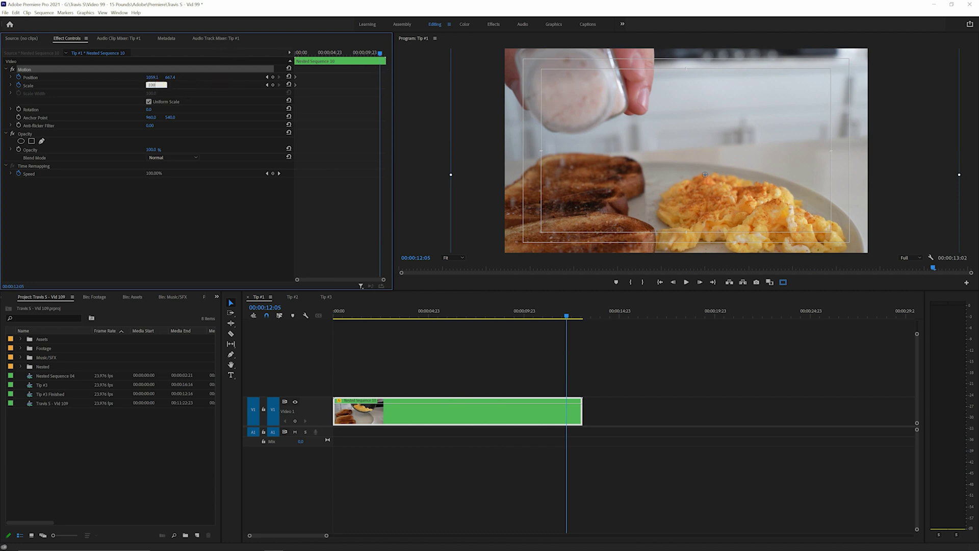
key("Return")
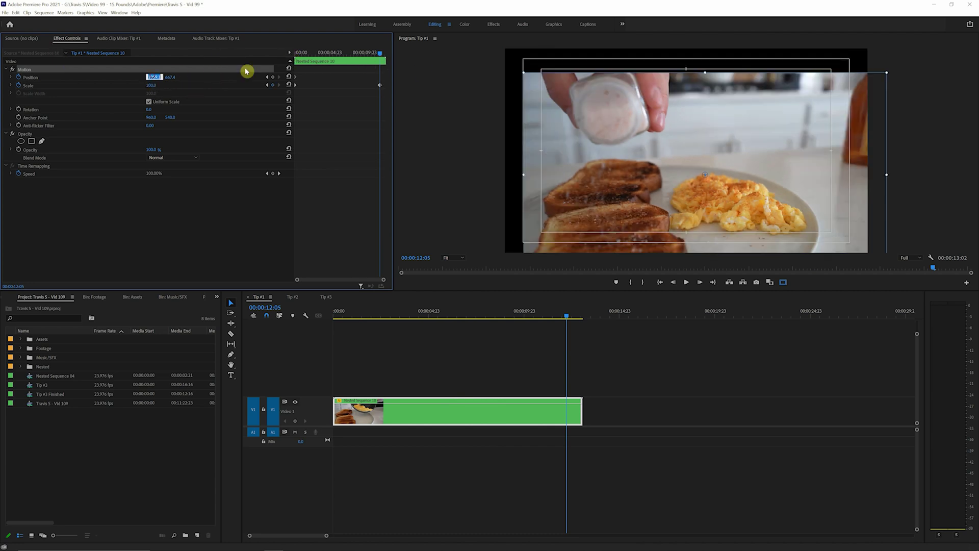
type("960")
key("Return")
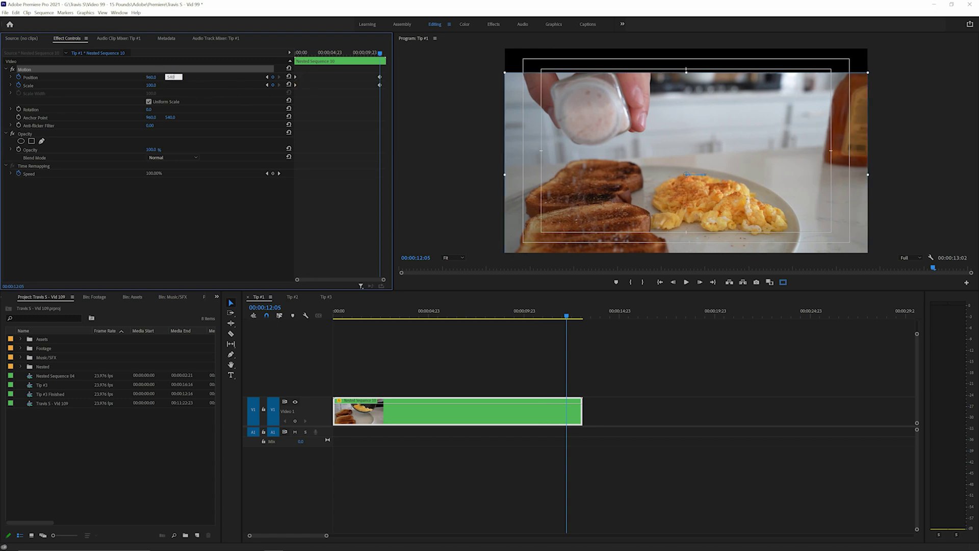
type("540")
key("Return")
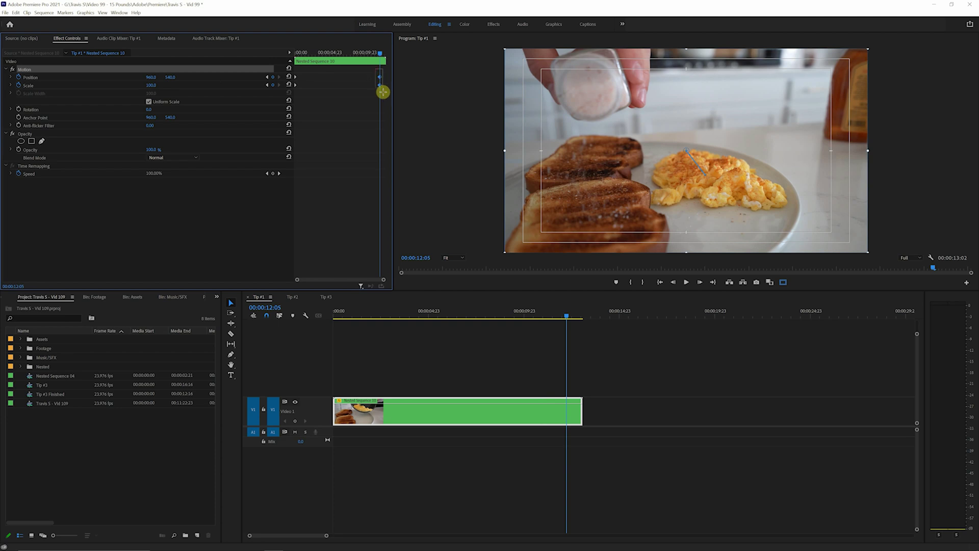
left_click_drag(380, 85, 481, 93)
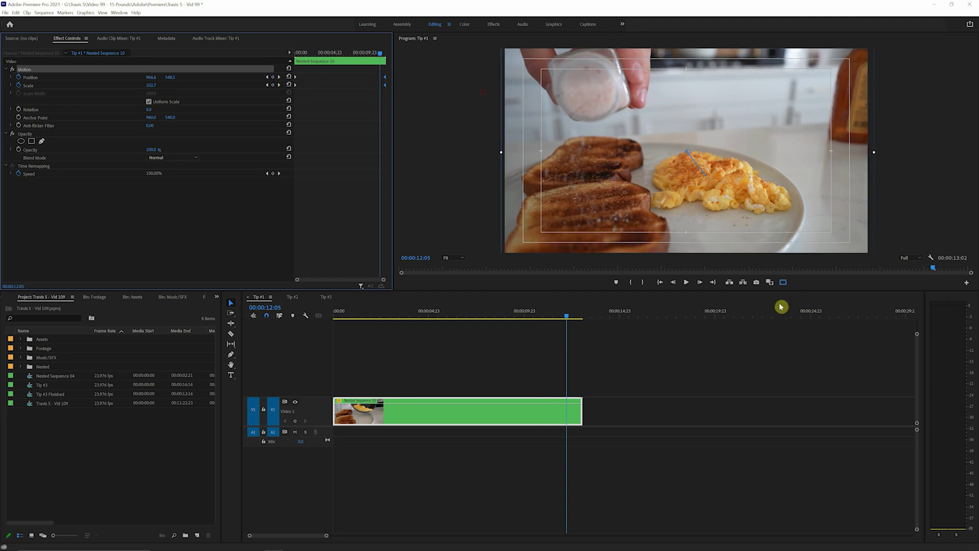
left_click(658, 282)
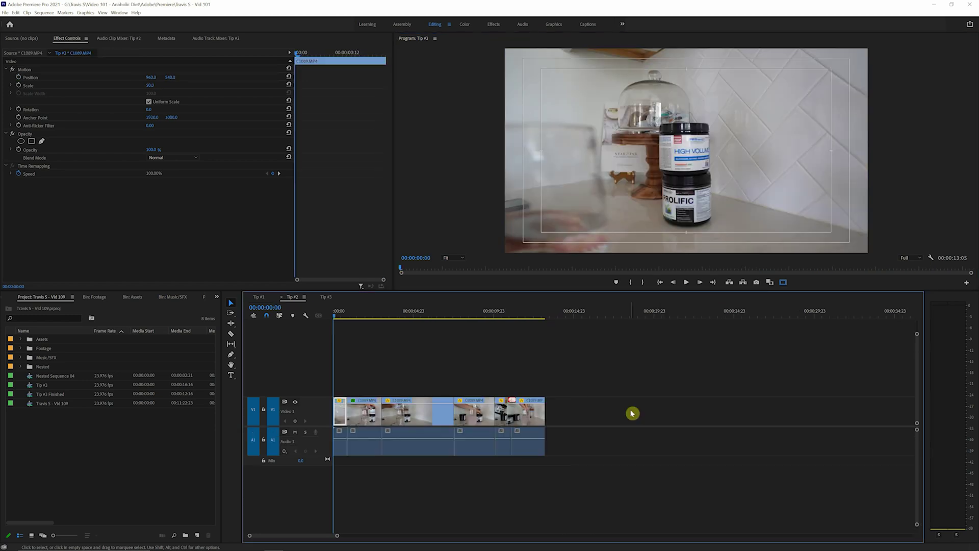
- Review the Tip #2 sequence, and set its third clip's scale to 100 with the position reframed to about 1146, 485
key("space")
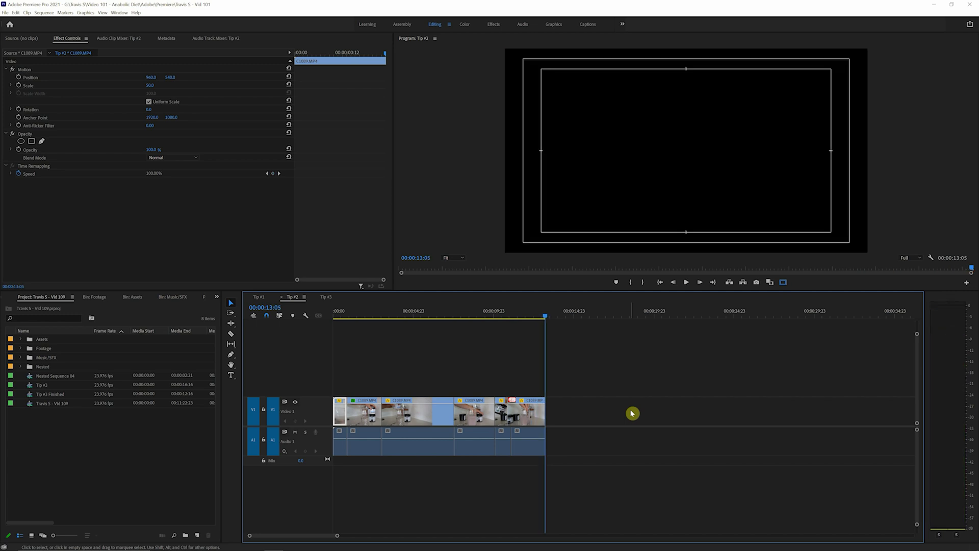
left_click_drag(352, 317, 334, 317)
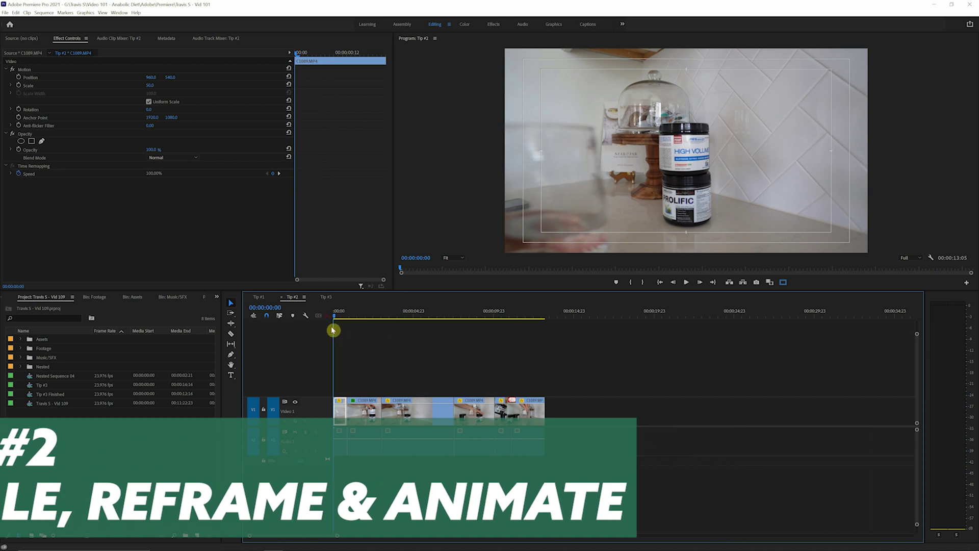
left_click(389, 314)
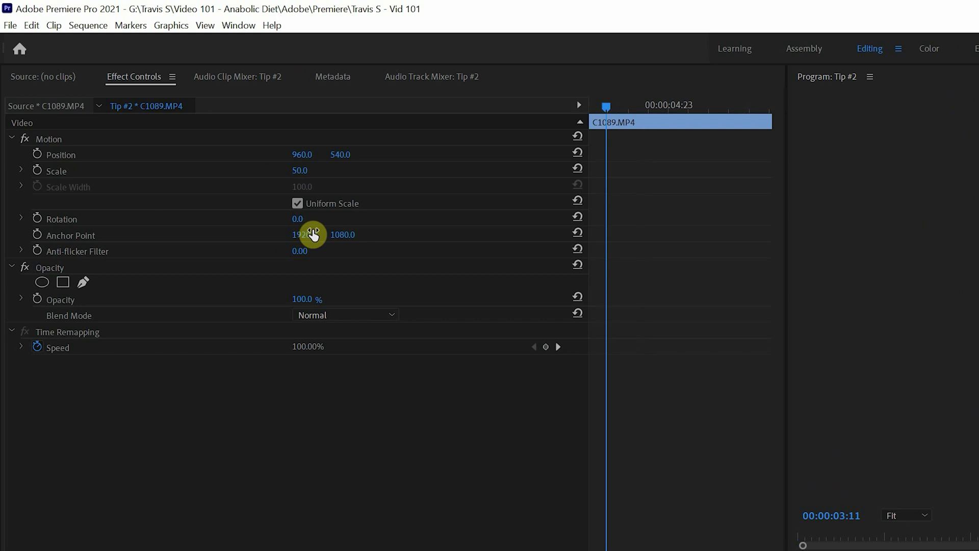
left_click(300, 171)
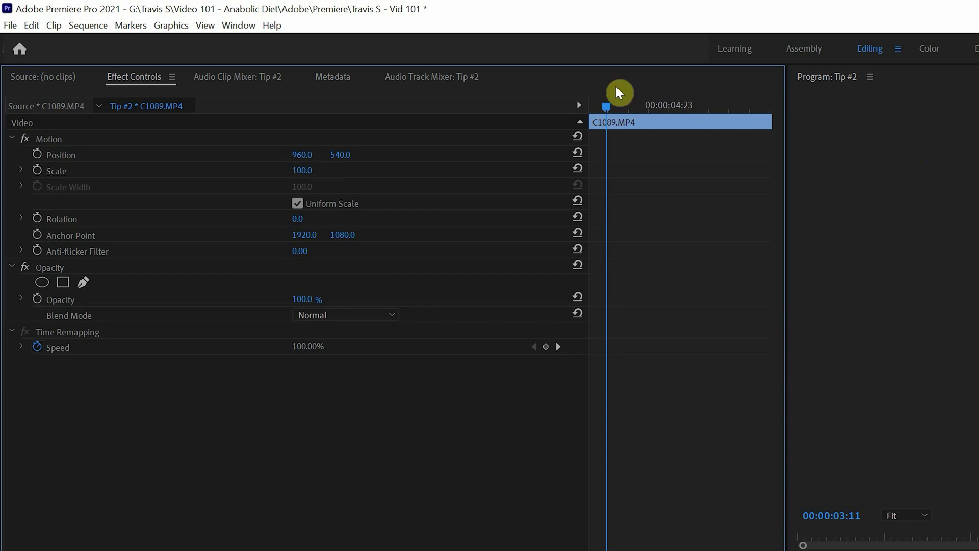
left_click(59, 140)
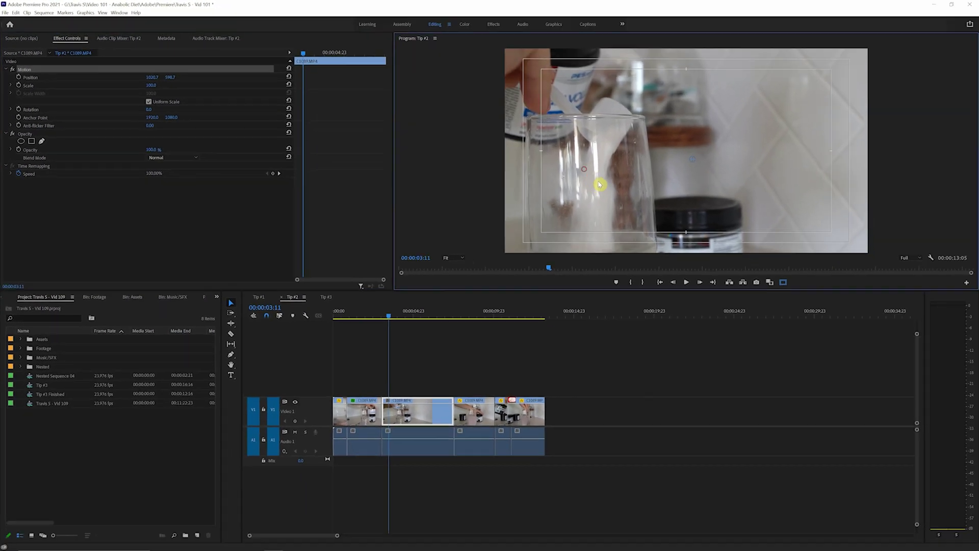
left_click_drag(585, 183, 621, 161)
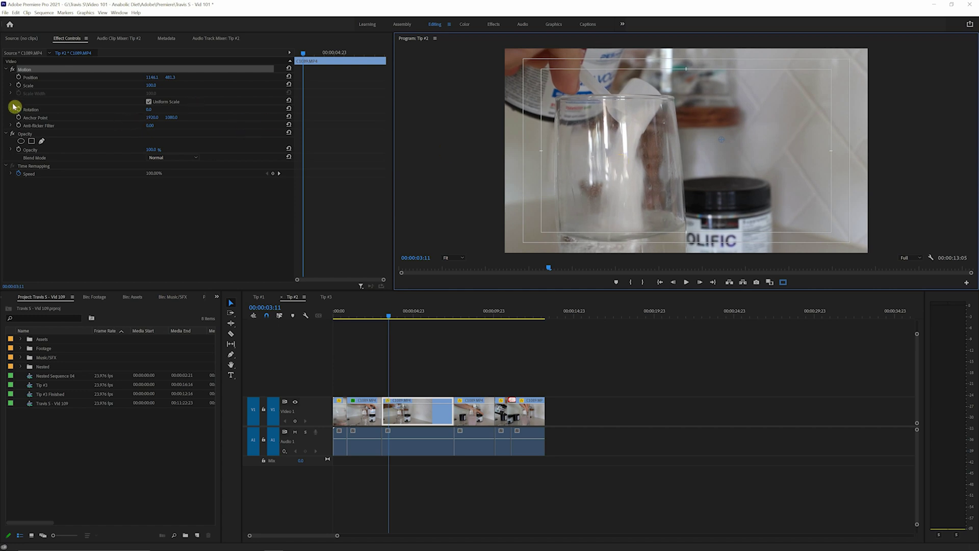
- Animate the third clip's vertical position with keyframes to about 79 at the clip's end, and play back the movement
left_click(19, 77)
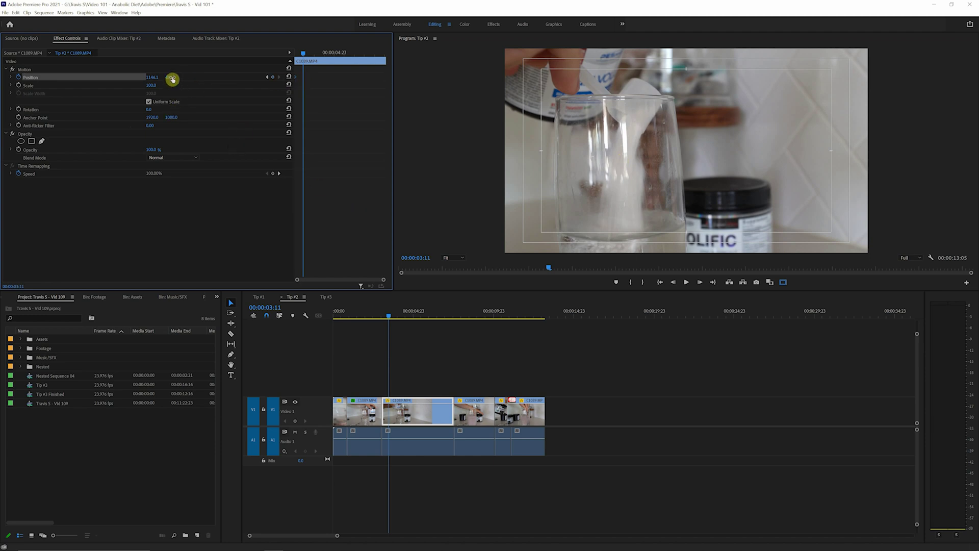
left_click_drag(170, 77, 2, 77)
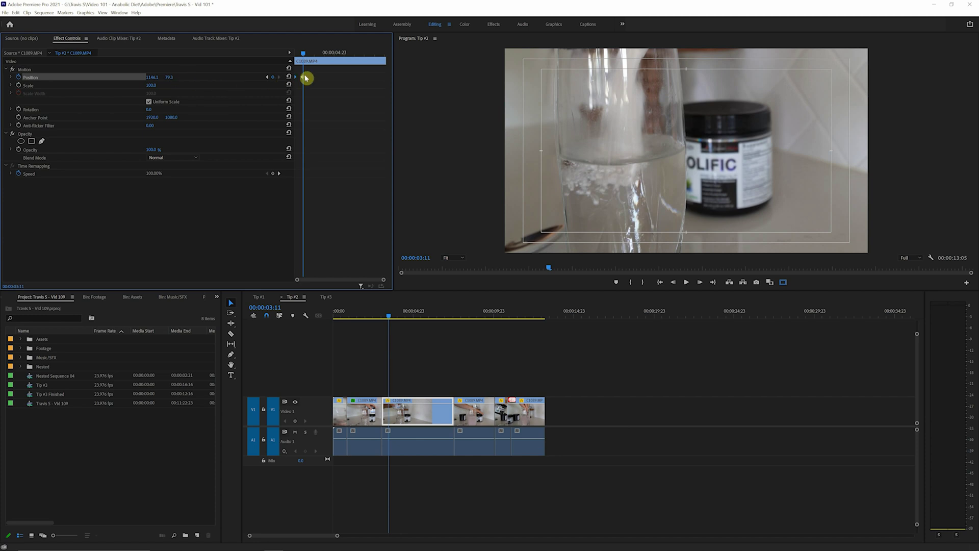
left_click_drag(304, 79, 407, 76)
left_click_drag(391, 315, 382, 316)
key("space")
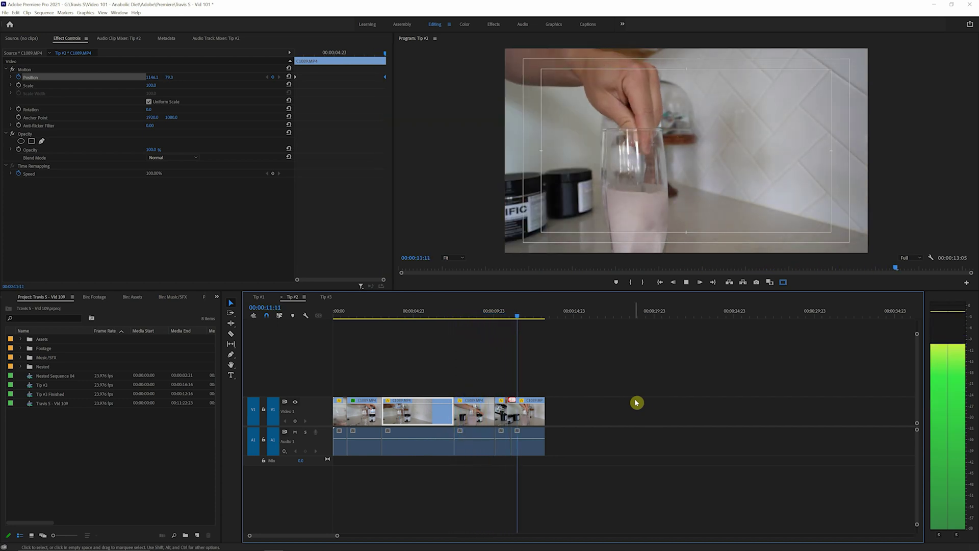
key("space")
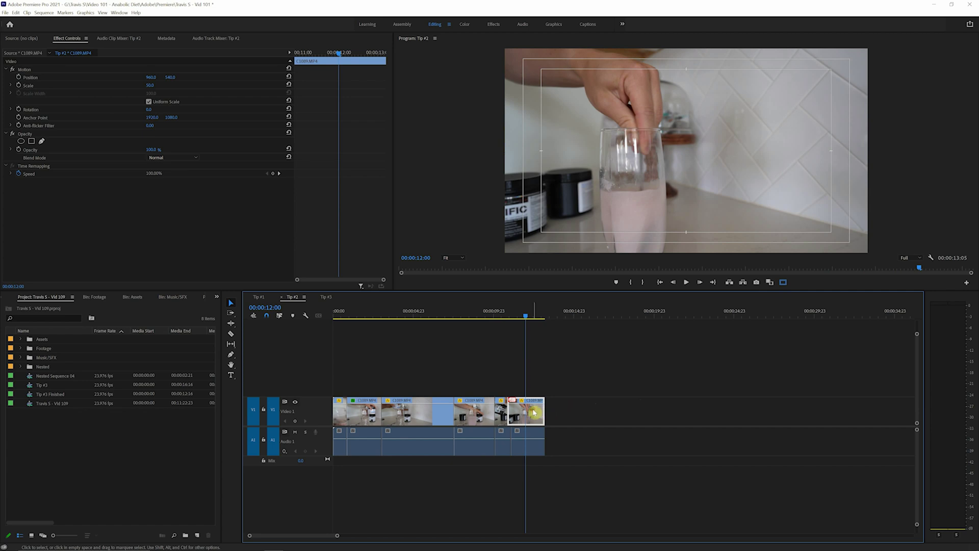
- Set the last clip's scale to 100 and reframe it on the glass at position about 1170, 340
left_click(152, 84)
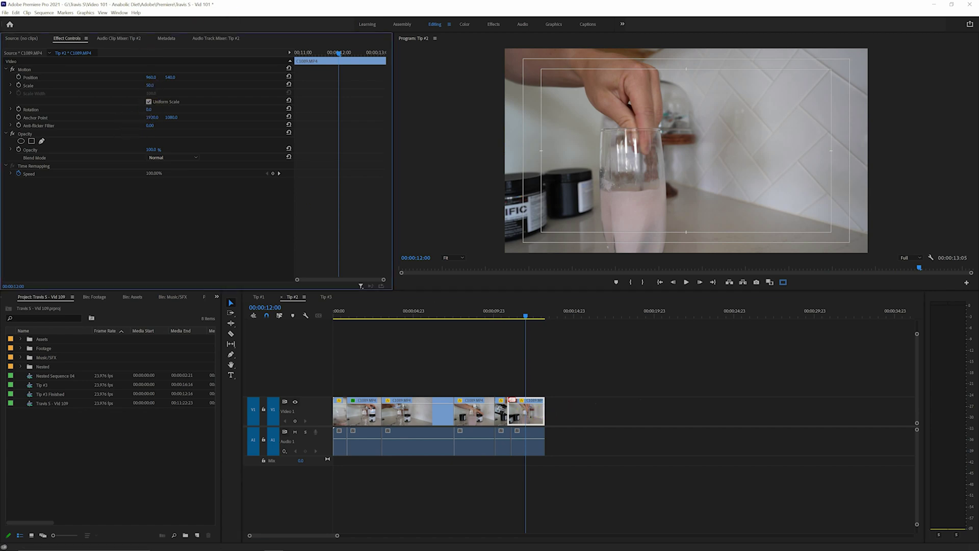
type("100")
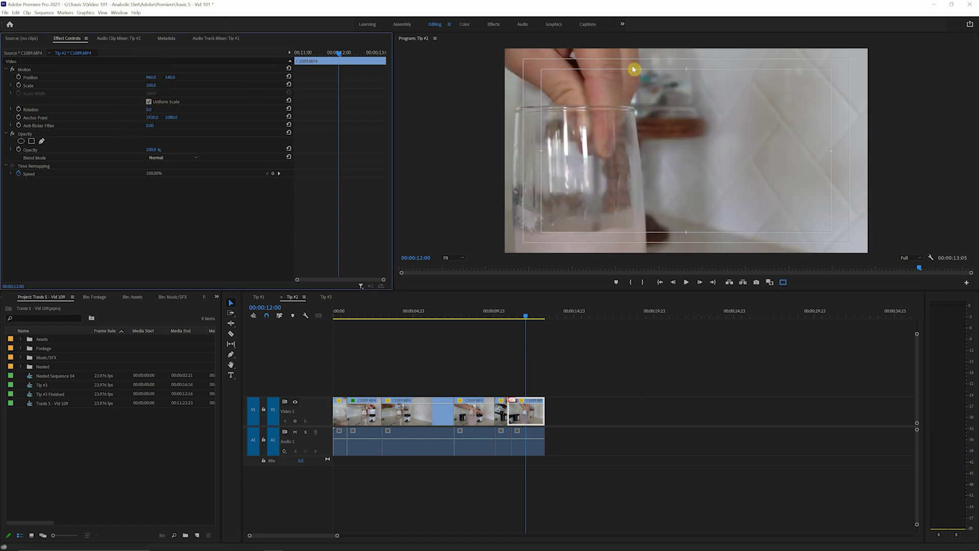
left_click(33, 70)
left_click_drag(554, 164, 589, 135)
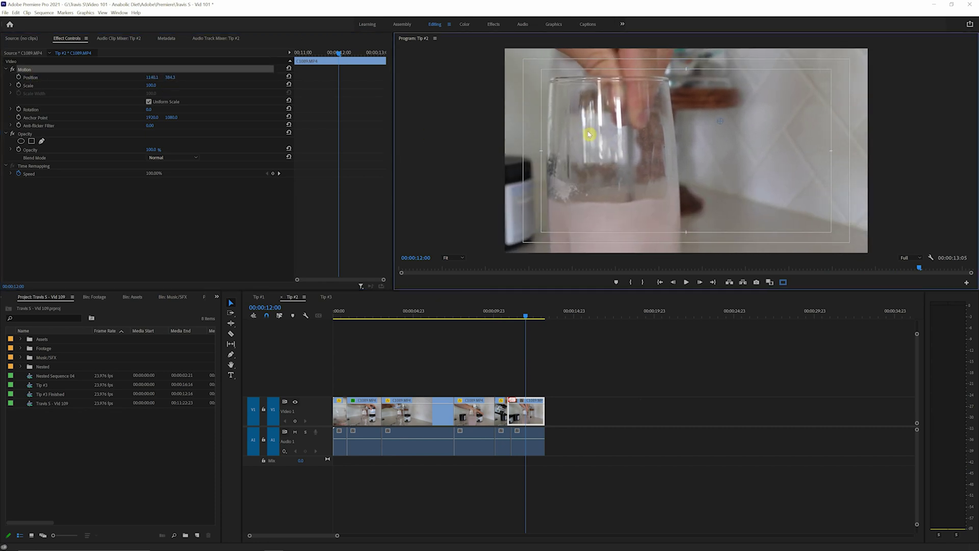
left_click_drag(617, 185, 622, 177)
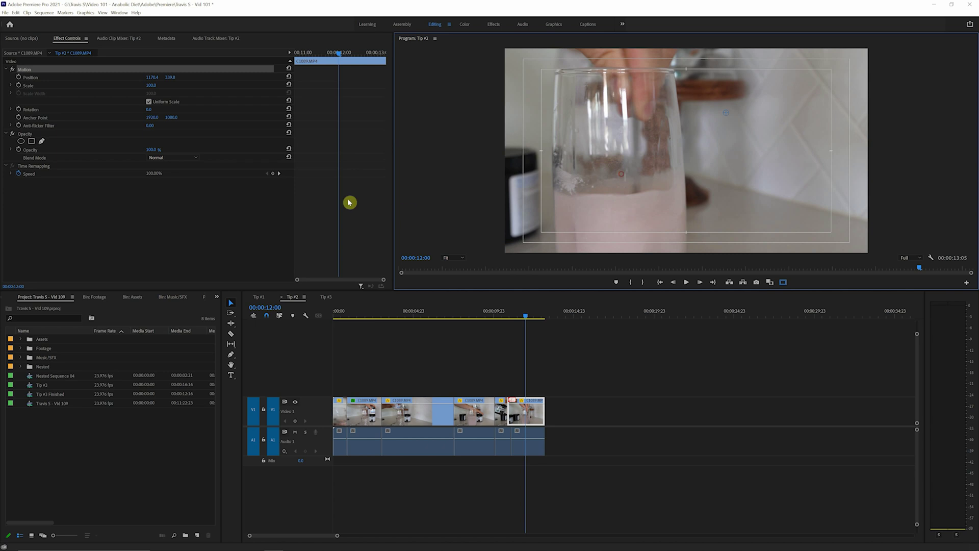
- Keyframe the last clip's position from its start, moving vertically to about 33 at a second keyframe near the clip's end
left_click(18, 77)
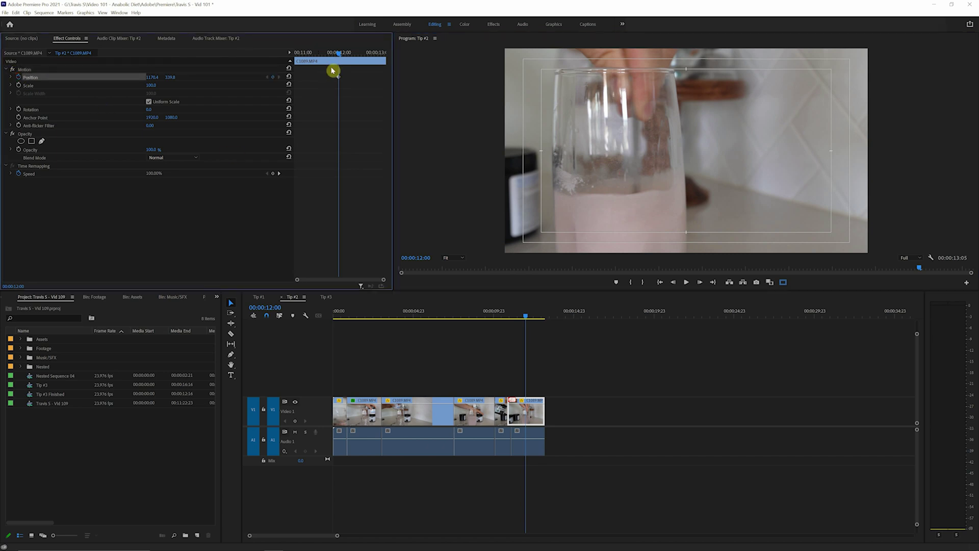
left_click_drag(170, 78, 128, 78)
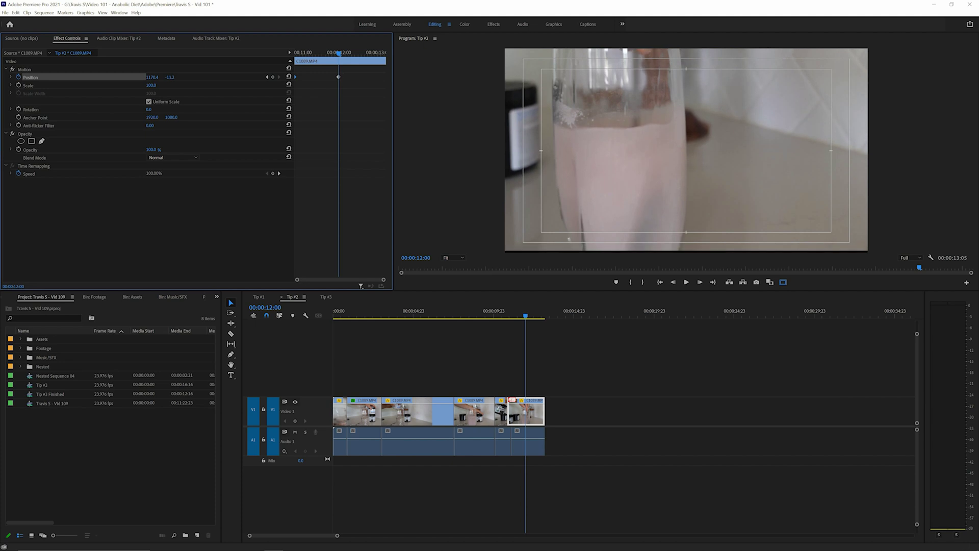
left_click(310, 54)
left_click_drag(315, 56, 358, 54)
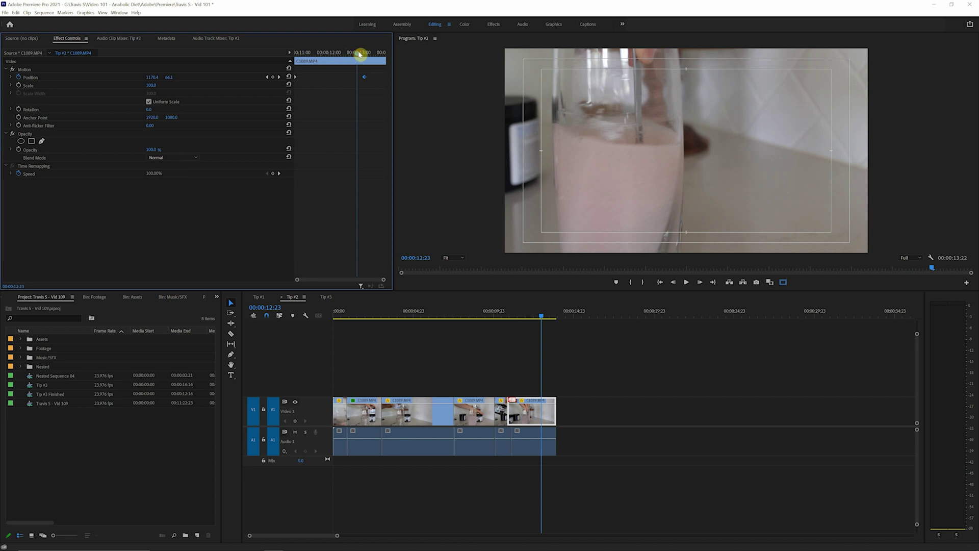
- Apply Ease In temporal interpolation to the last clip's ending position keyframe and play back the movement
right_click(366, 80)
mouse_move(420, 135)
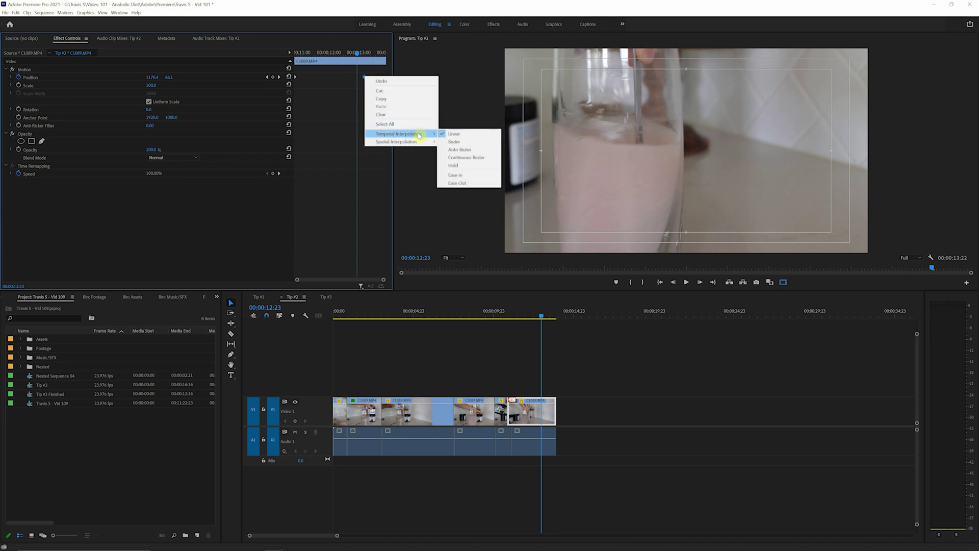
left_click(460, 176)
left_click_drag(322, 61, 287, 59)
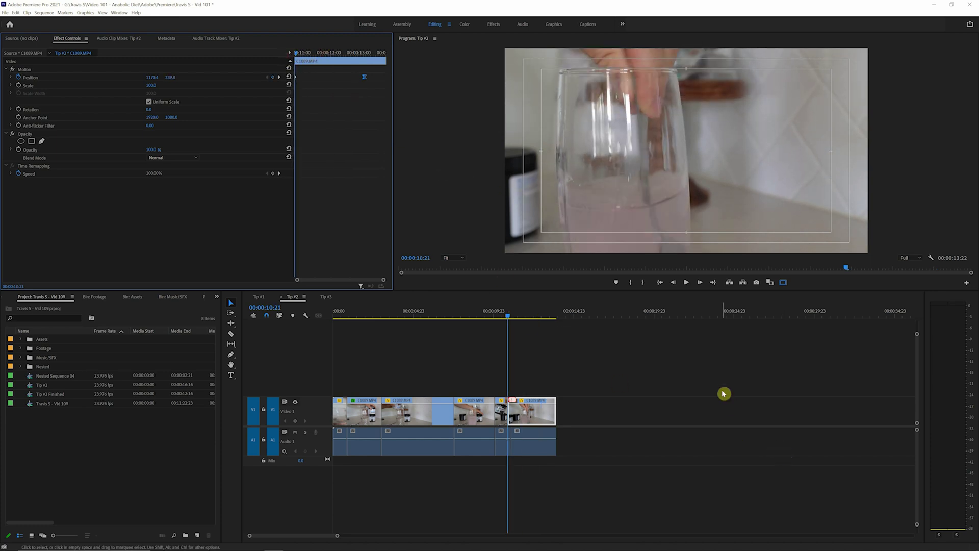
key("space")
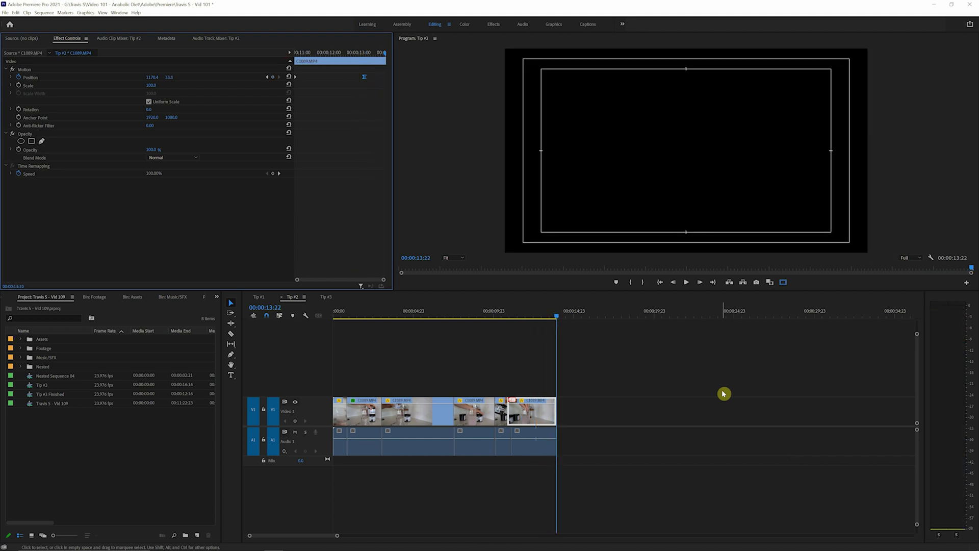
mouse_move(311, 56)
left_mouse_down()
mouse_move(367, 55)
mouse_move(296, 66)
left_mouse_up()
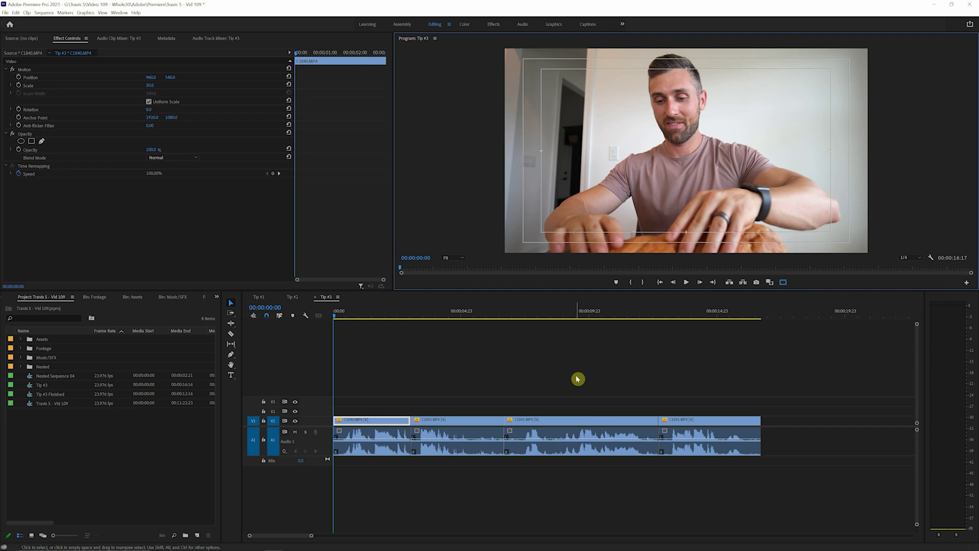
- Trim the Tip #3 clips to tighten the edit, and add audio crossfades across the three cuts
key("space")
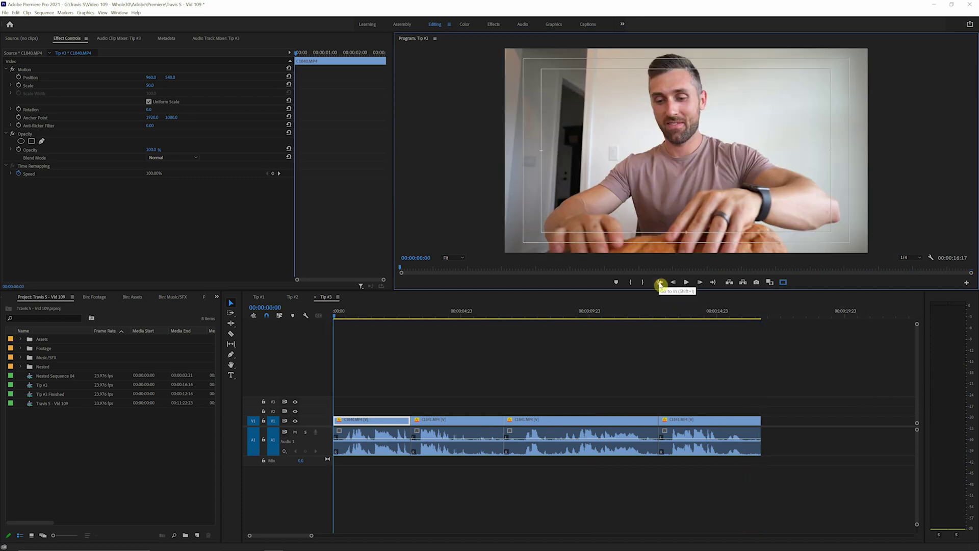
left_click(348, 312)
key("=")
key("=")
left_click_drag(335, 421, 406, 422)
left_click_drag(515, 316, 534, 317)
left_click(566, 443)
key("e")
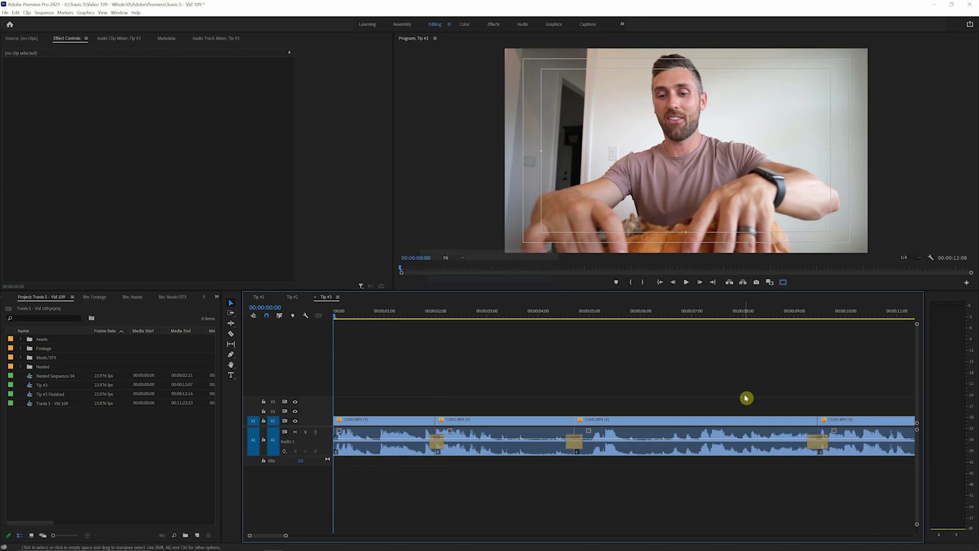
key("space")
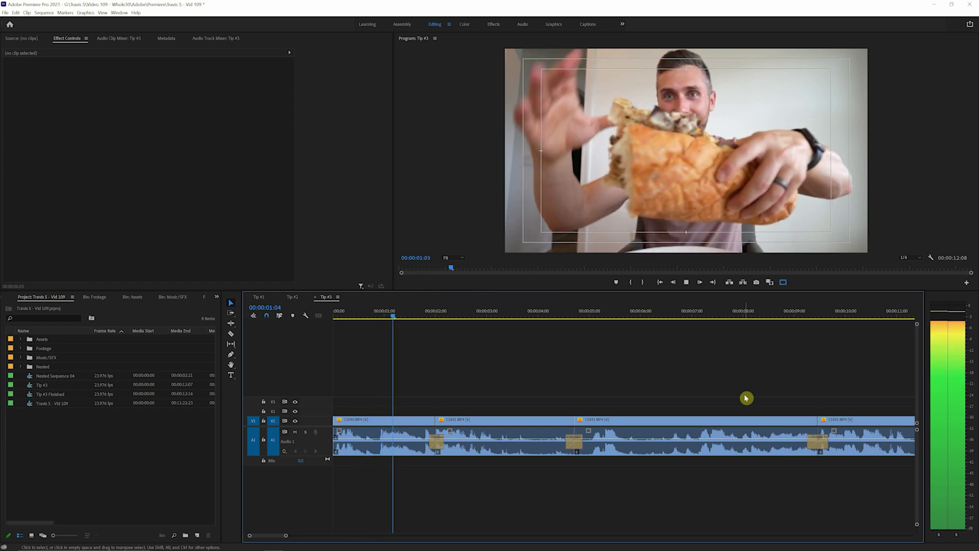